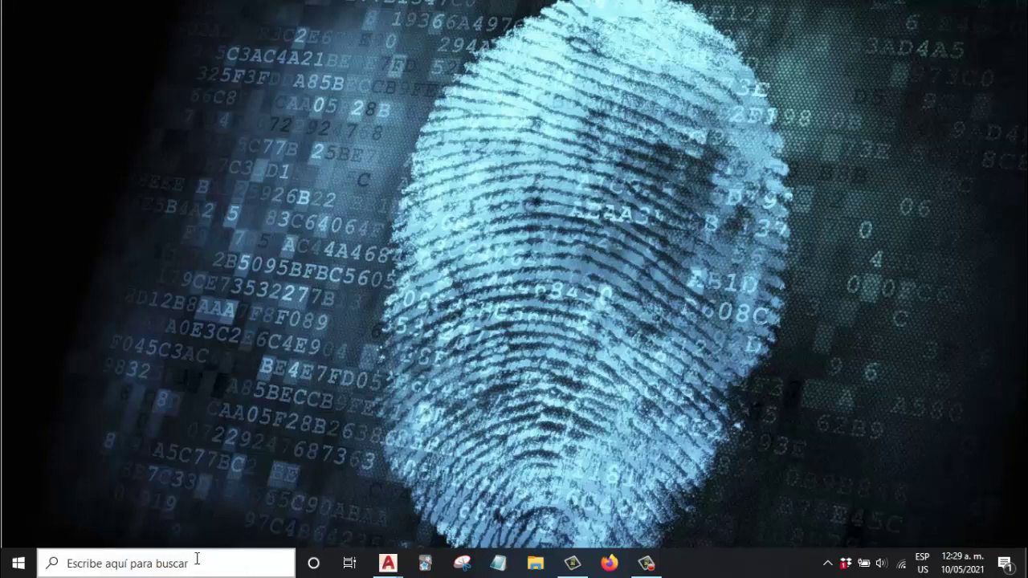
- Search Windows for 'EXCEL' and launch Excel 2016 from the best match
click(196, 561)
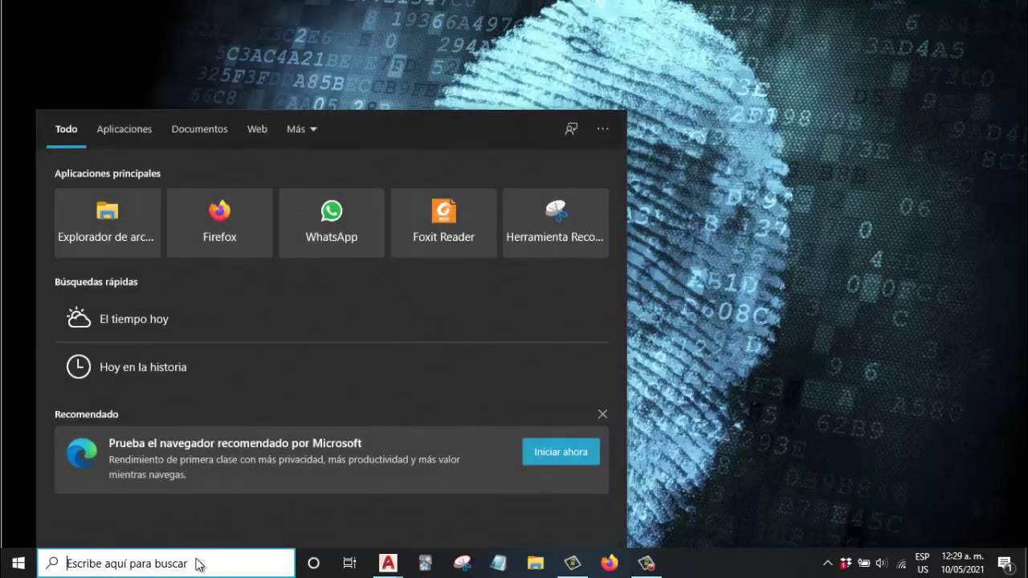
text(EX)
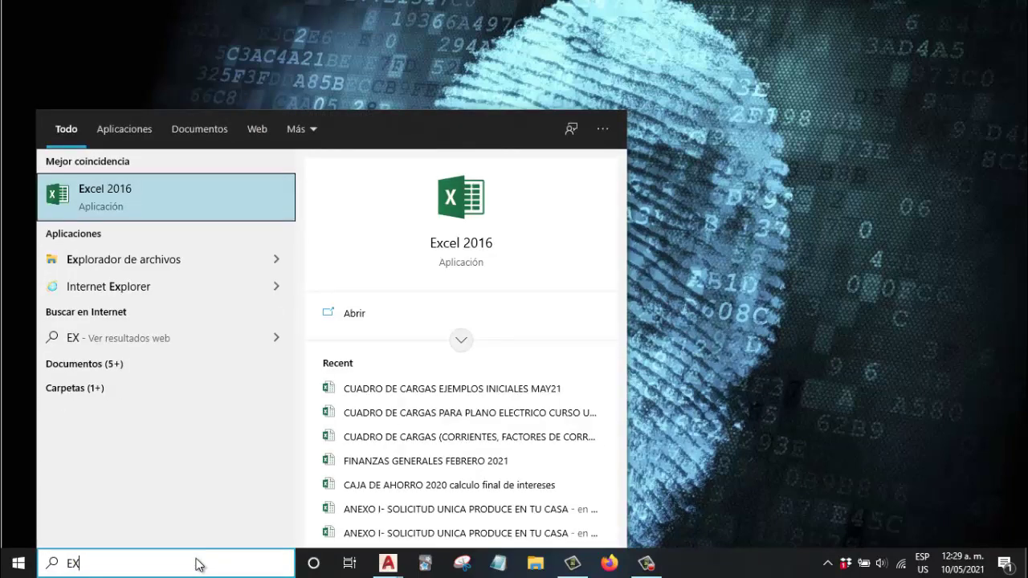
text(CEL)
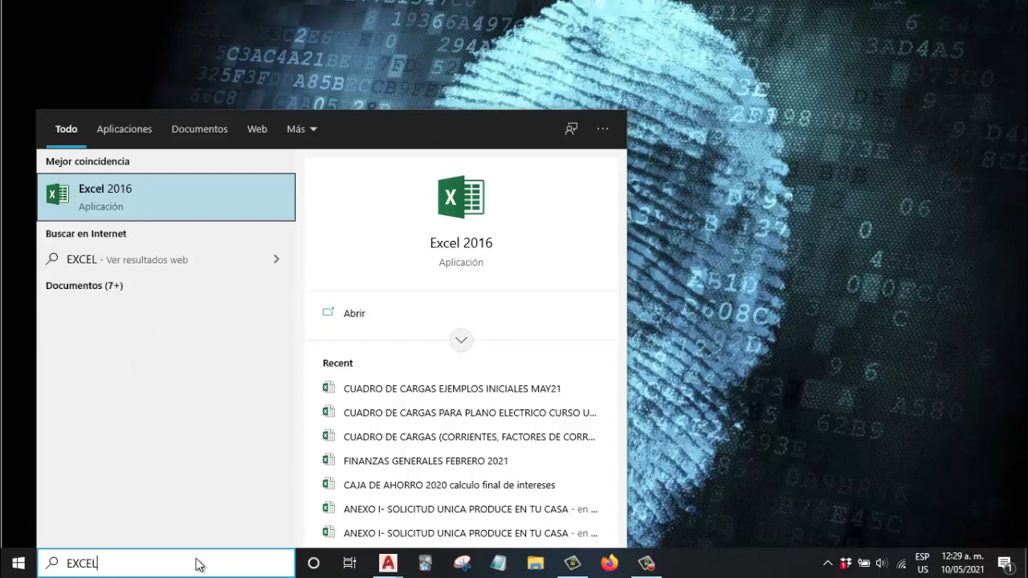
click(204, 200)
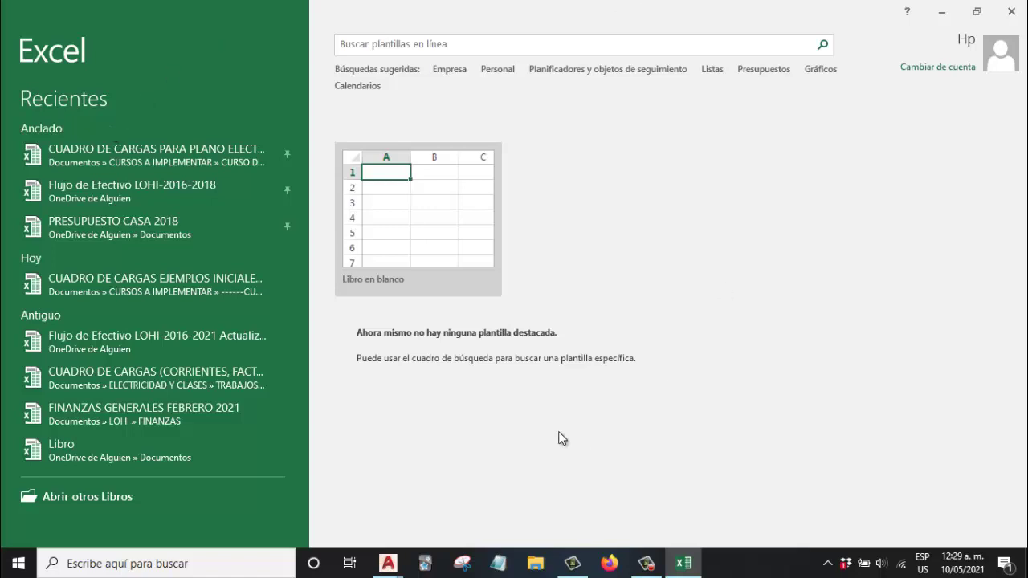
- Create blank workbook Libro1 and add worksheet Hoja2 beside Hoja1
click(463, 246)
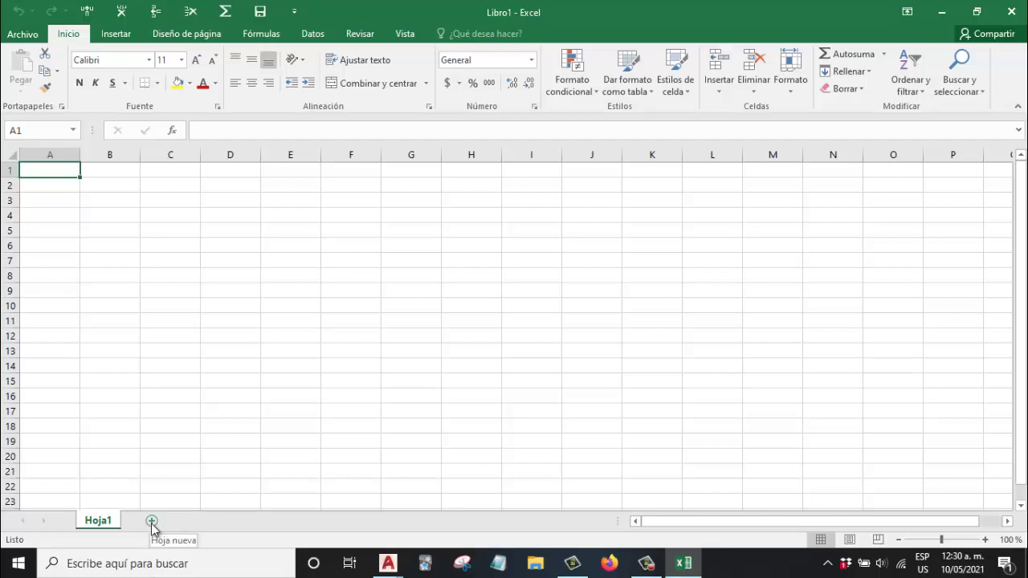
click(152, 523)
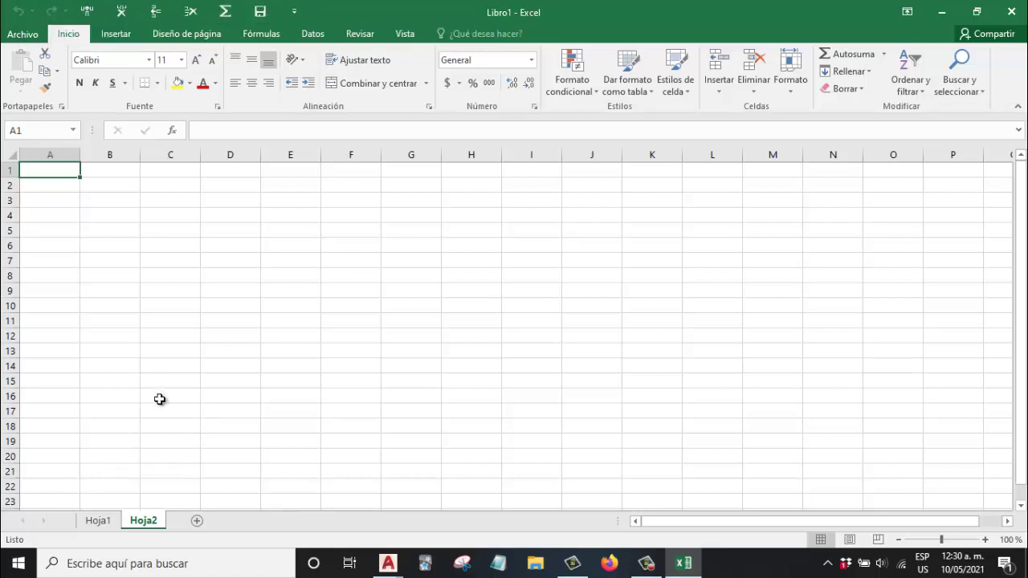
- Show the Archivo backstage Información page for Libro1
click(24, 37)
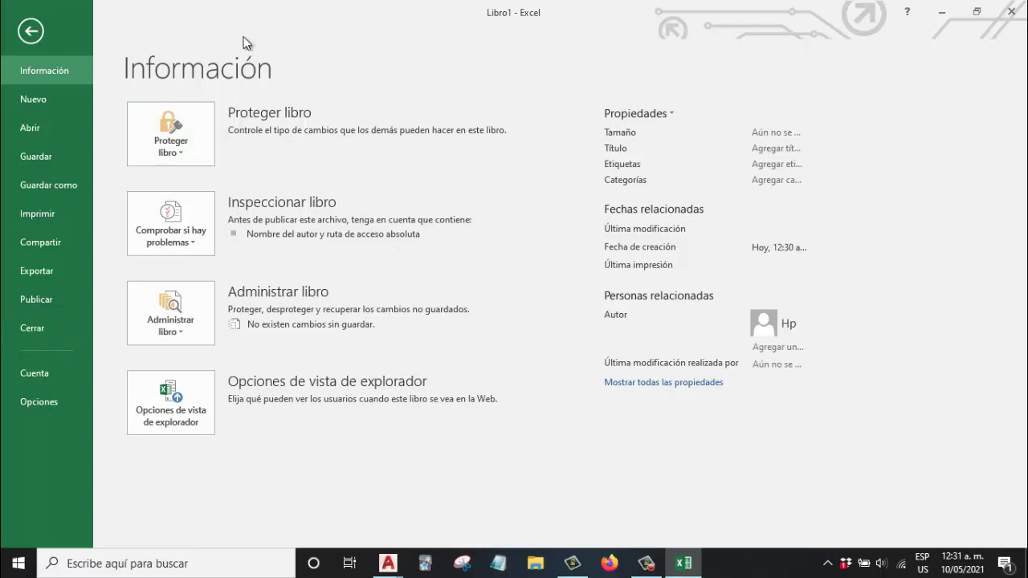
- Exit backstage to Hoja2, browse Insertar, Diseño de página and Fórmulas, ending on Inicio
click(33, 36)
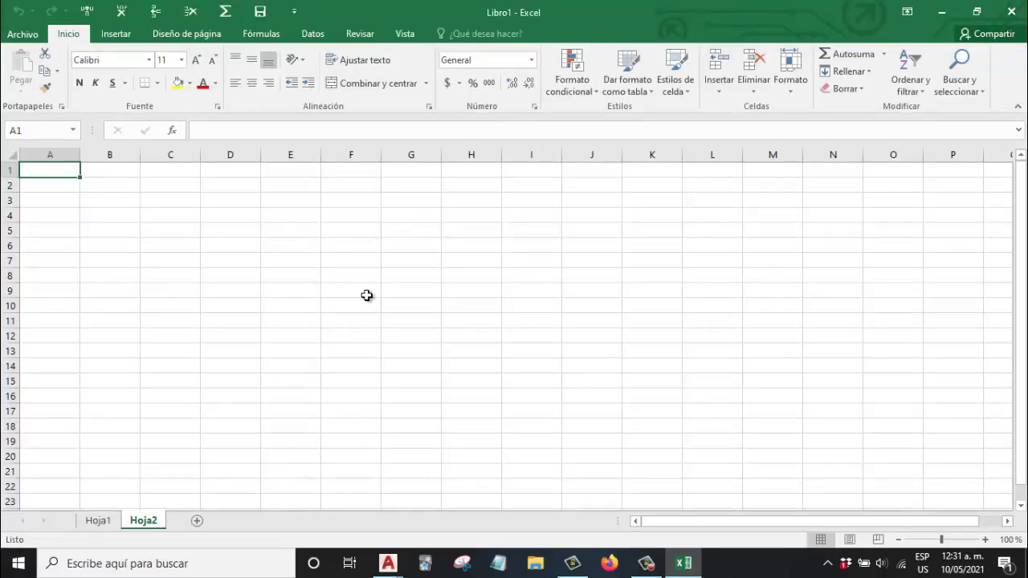
click(122, 40)
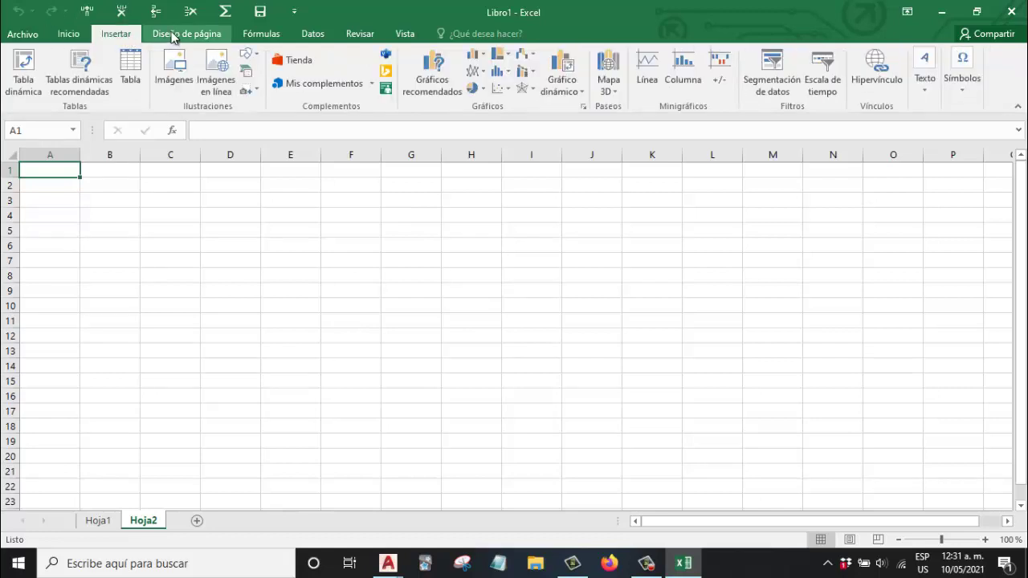
click(170, 34)
click(270, 36)
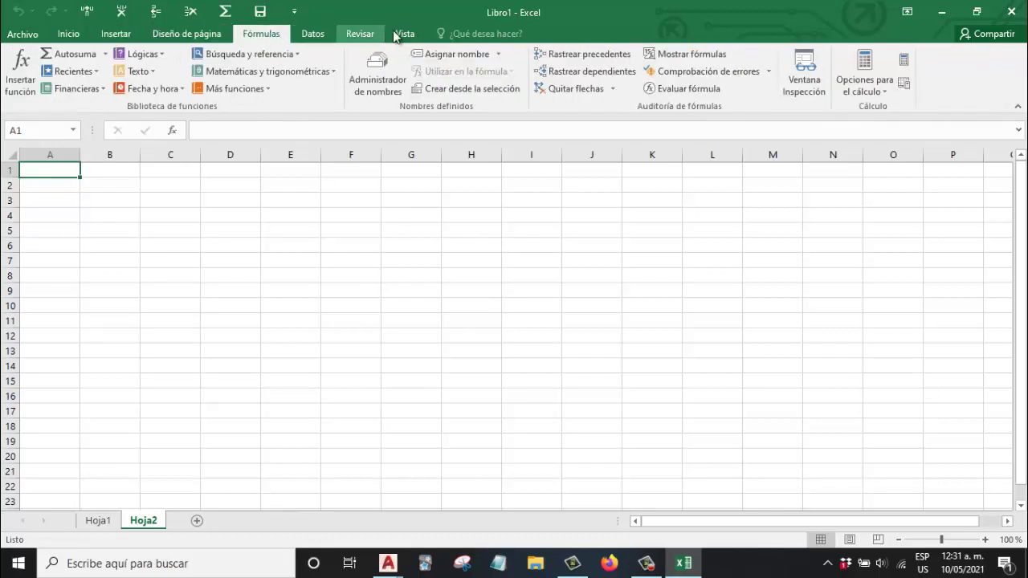
click(66, 38)
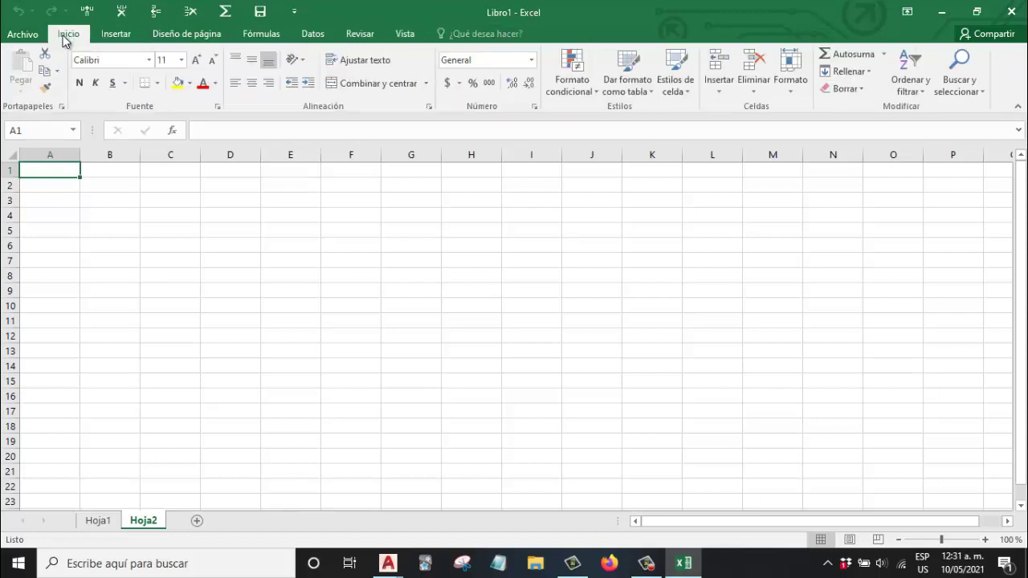